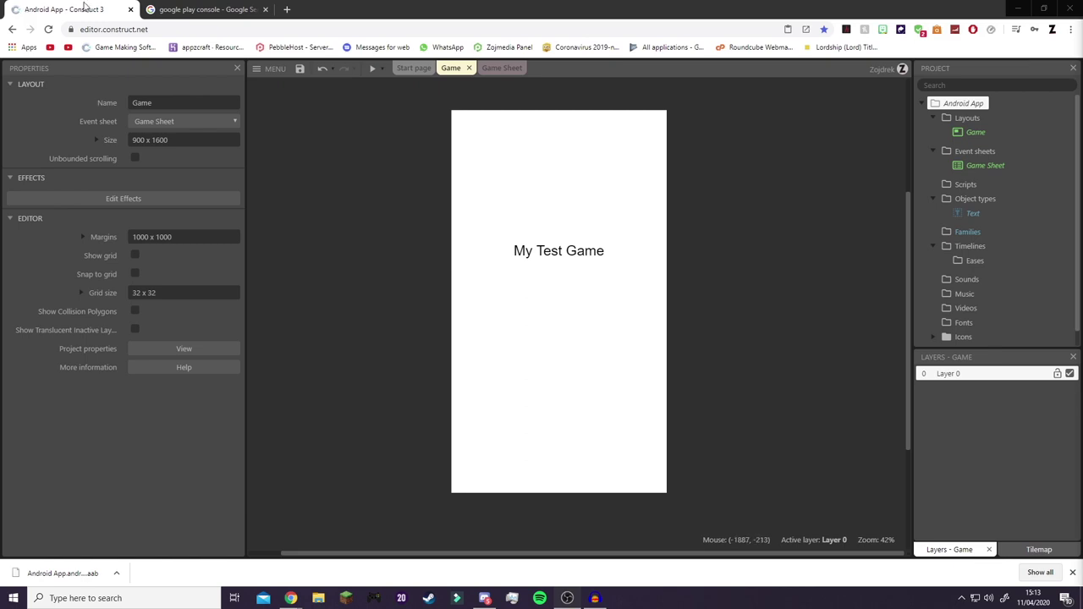
Step: Check the Google Play Console tab, then open the preview options dropdown beside Play
{"action": "scroll", "coordinate": [296, 169], "scroll_direction": "up", "scroll_amount": 3}
{"action": "scroll", "coordinate": [307, 152], "scroll_direction": "down", "scroll_amount": 2}
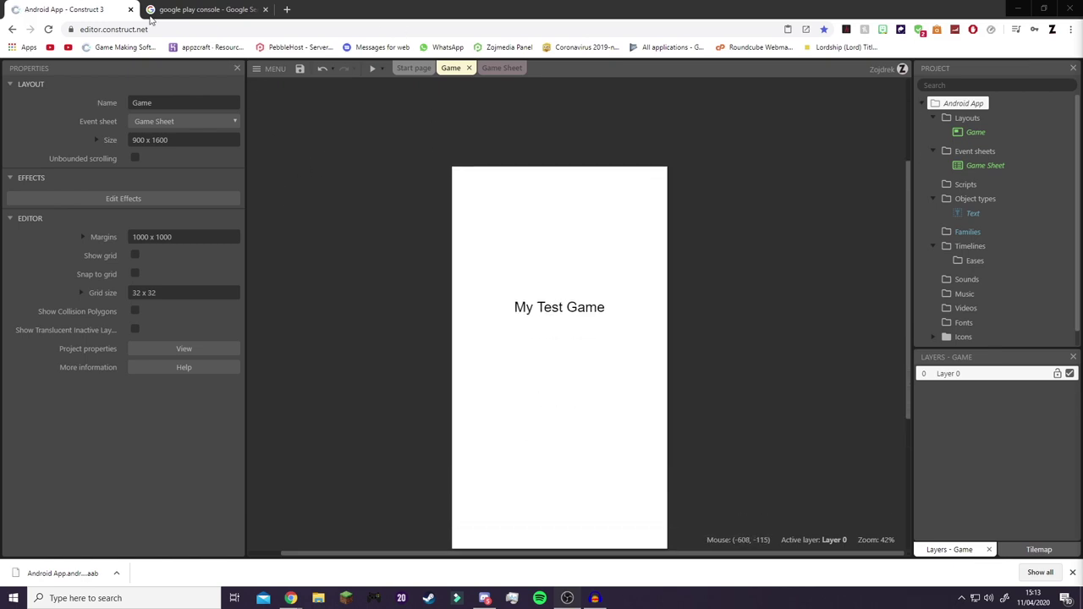
{"action": "left_click", "coordinate": [182, 9]}
{"action": "left_click", "coordinate": [23, 8]}
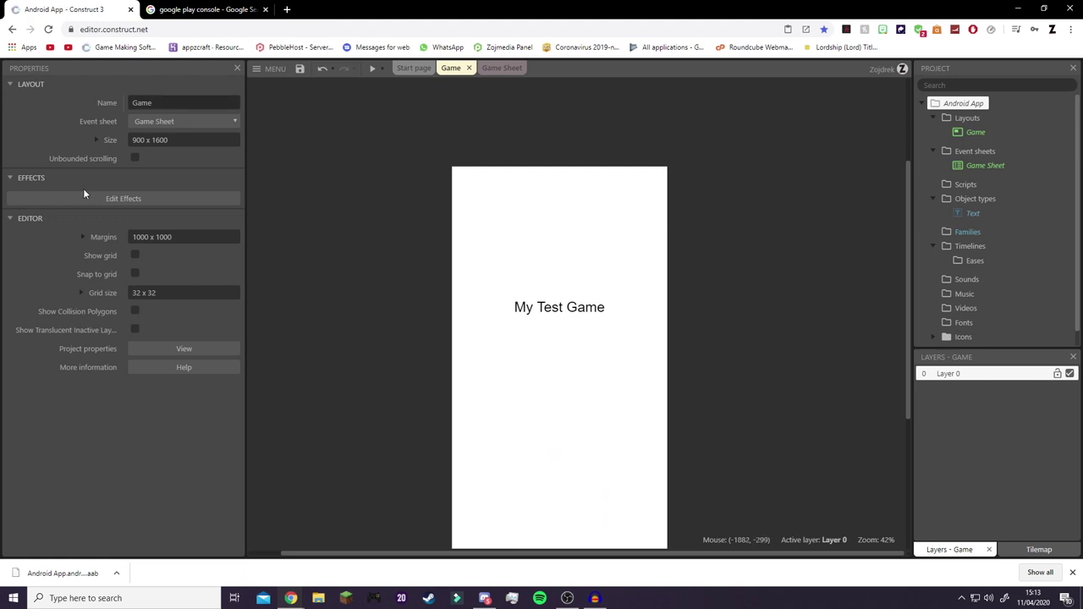
{"action": "scroll", "coordinate": [322, 292], "scroll_direction": "down", "scroll_amount": 1}
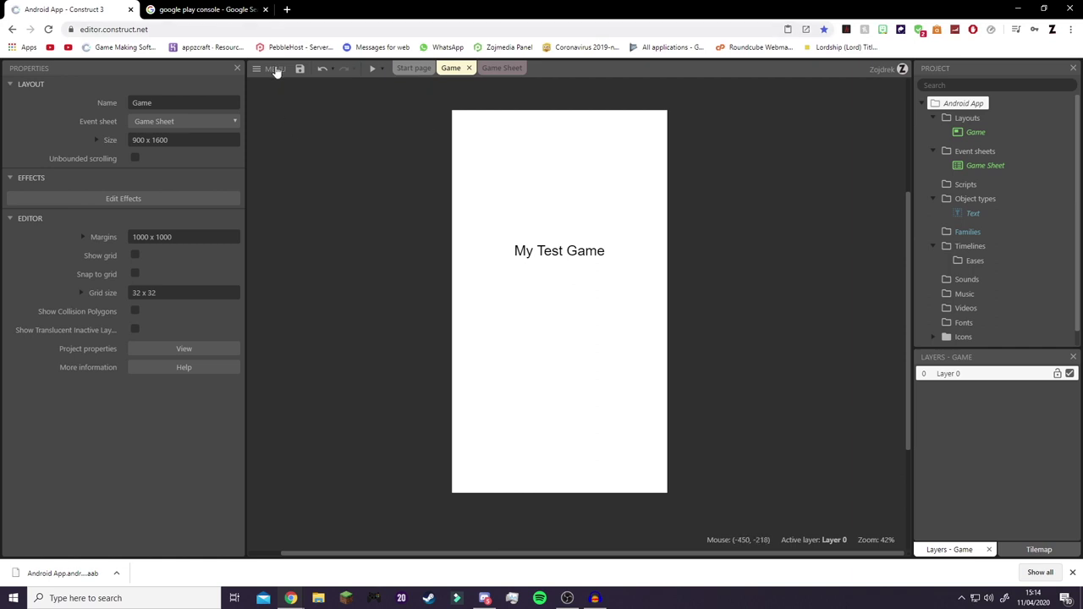
{"action": "left_click", "coordinate": [382, 68]}
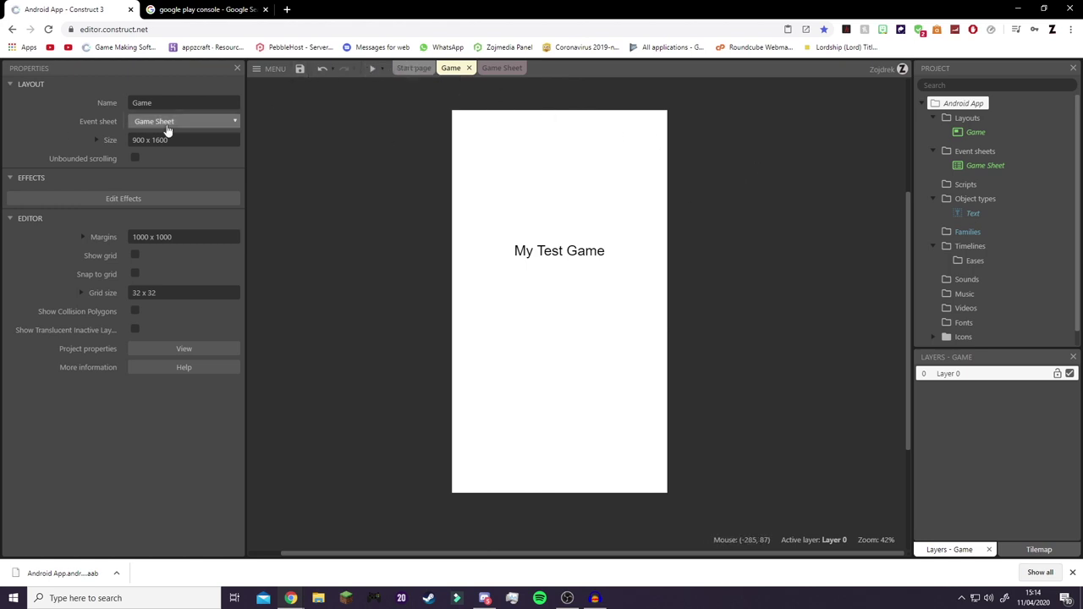
{"action": "left_click", "coordinate": [384, 71]}
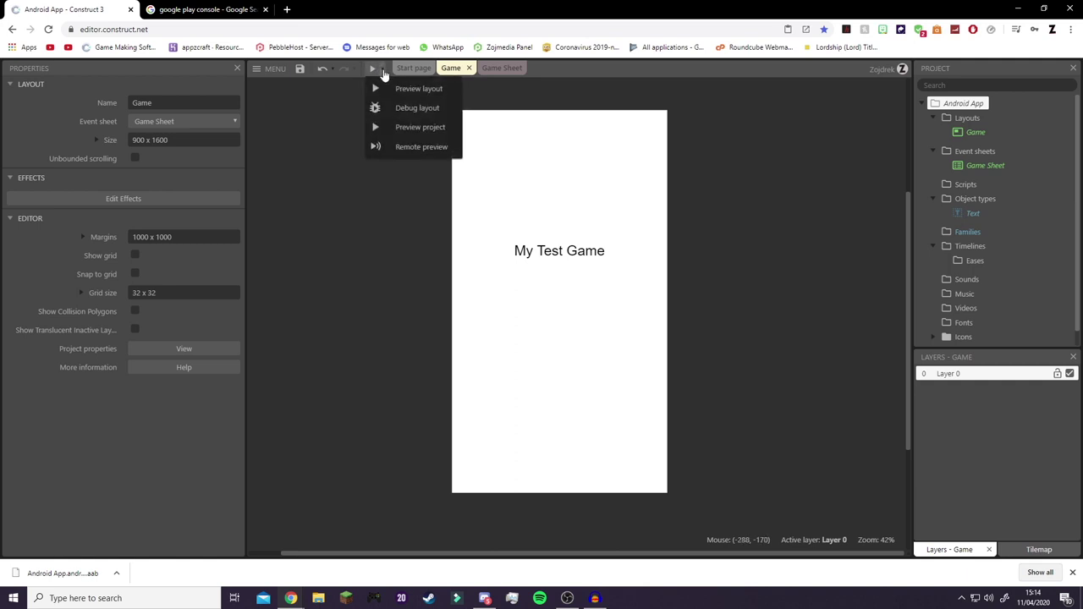
{"action": "left_click", "coordinate": [415, 149]}
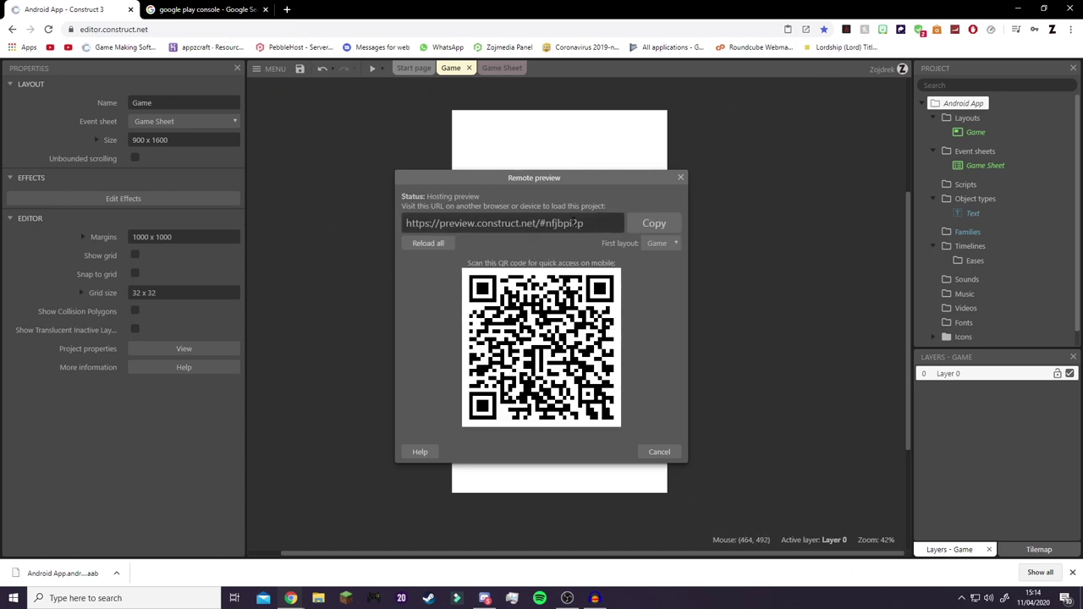
{"action": "left_click_drag", "start_coordinate": [585, 224], "coordinate": [400, 206]}
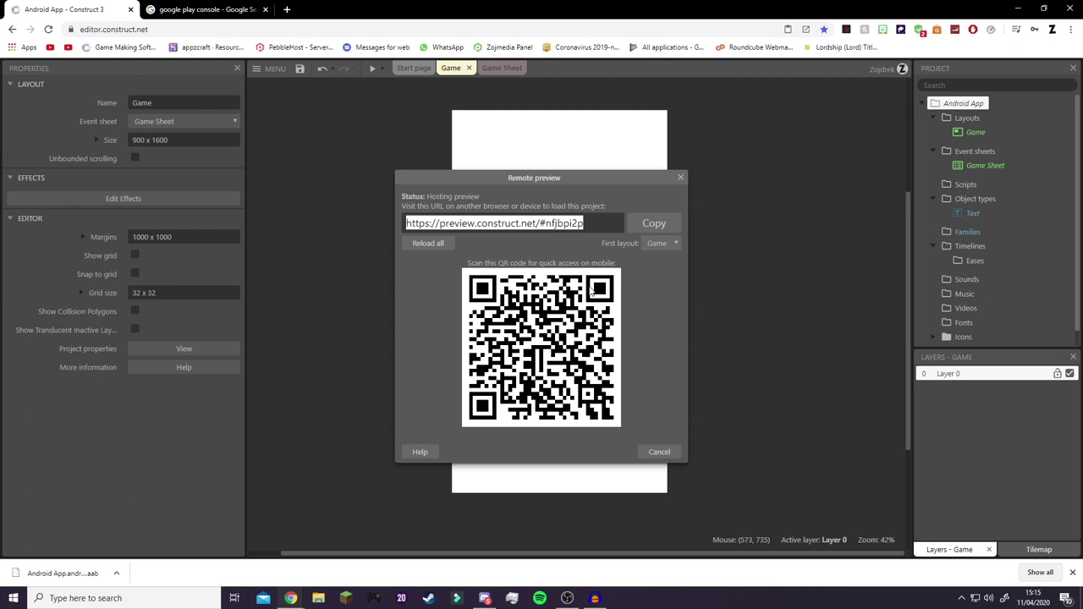
{"action": "left_click", "coordinate": [679, 179]}
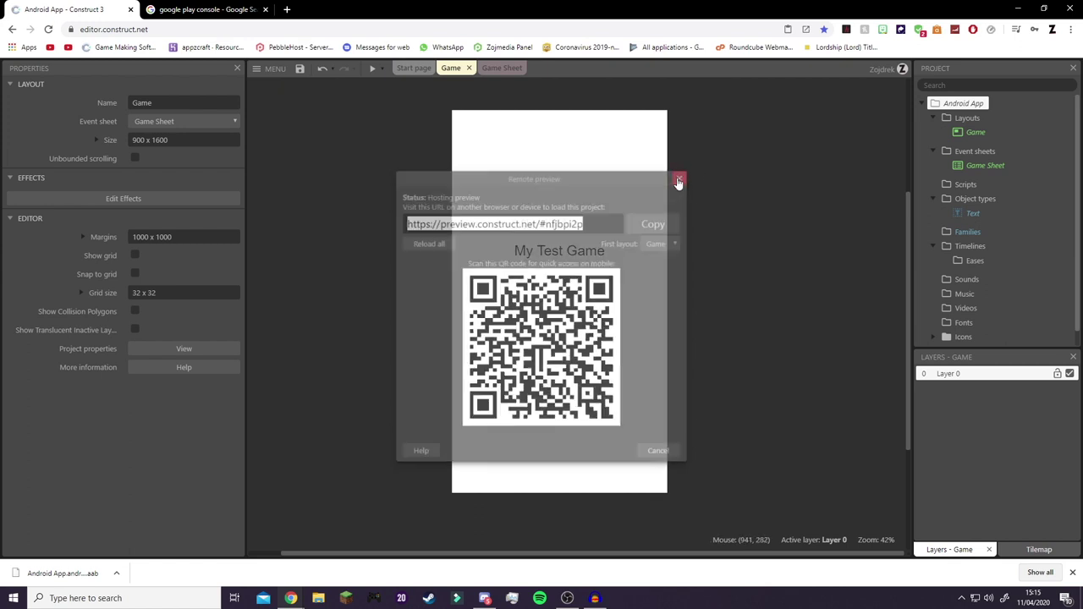
Step: Export the project with Android (Cordova) as the platform and view the minify mode choices
{"action": "left_click", "coordinate": [269, 69]}
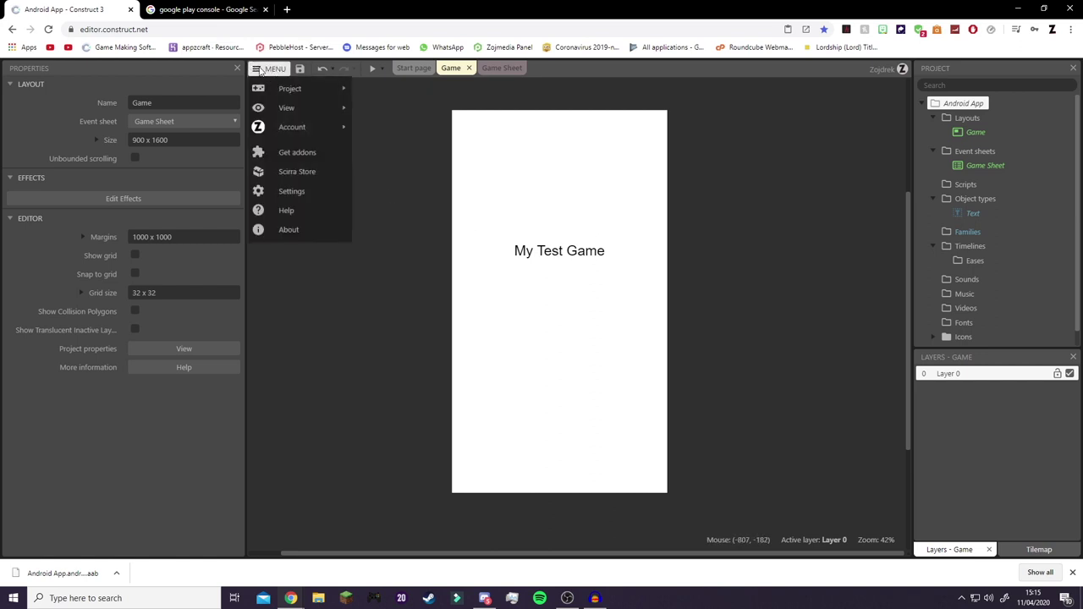
{"action": "mouse_move", "coordinate": [314, 89]}
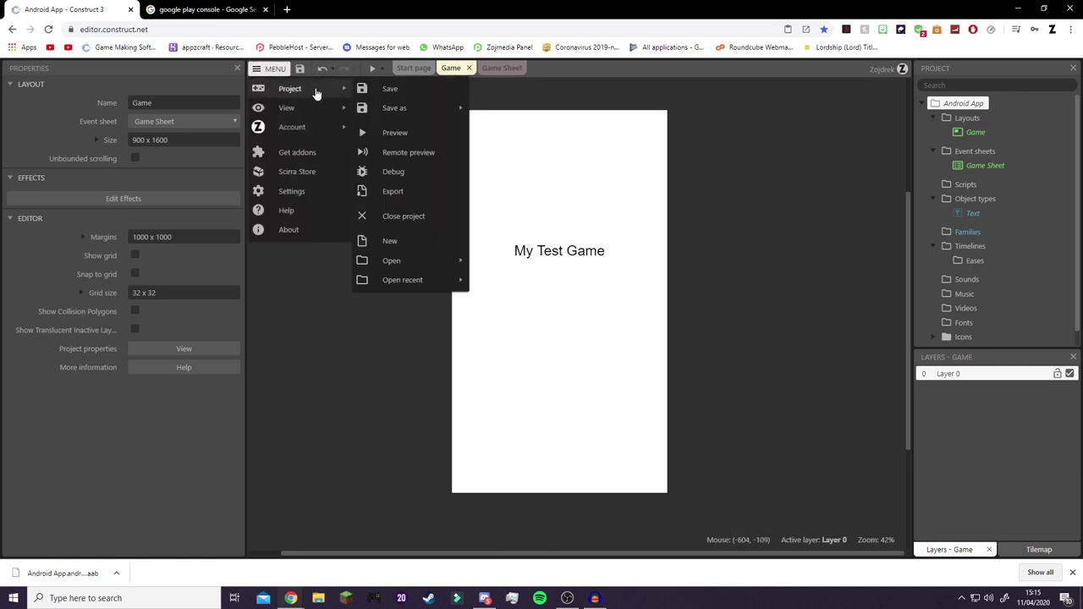
{"action": "left_click", "coordinate": [425, 191]}
{"action": "scroll", "coordinate": [437, 286], "scroll_direction": "down", "scroll_amount": 2}
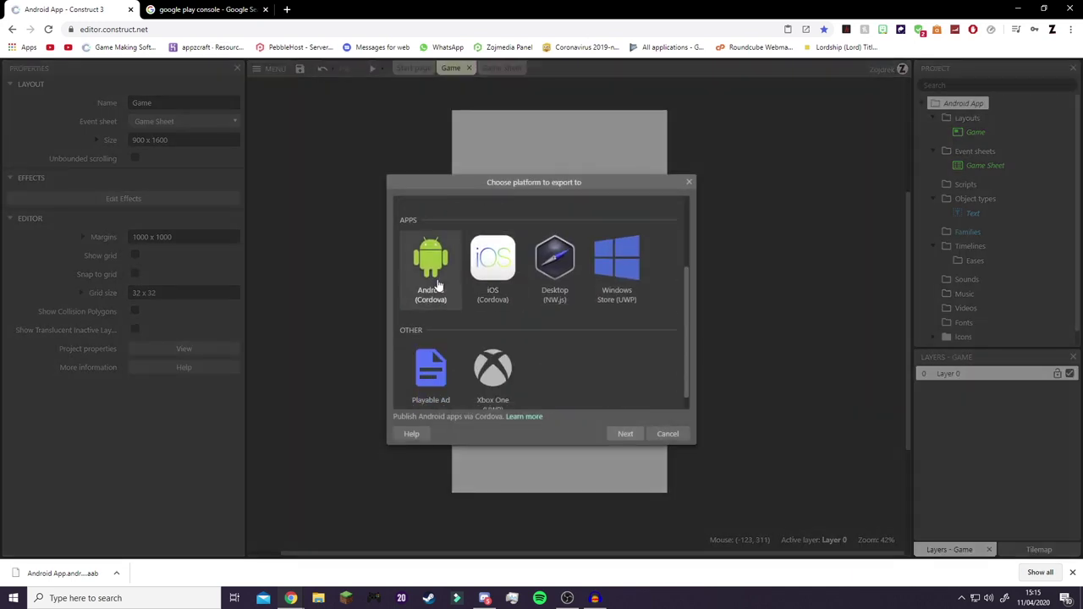
{"action": "double_click", "coordinate": [437, 284]}
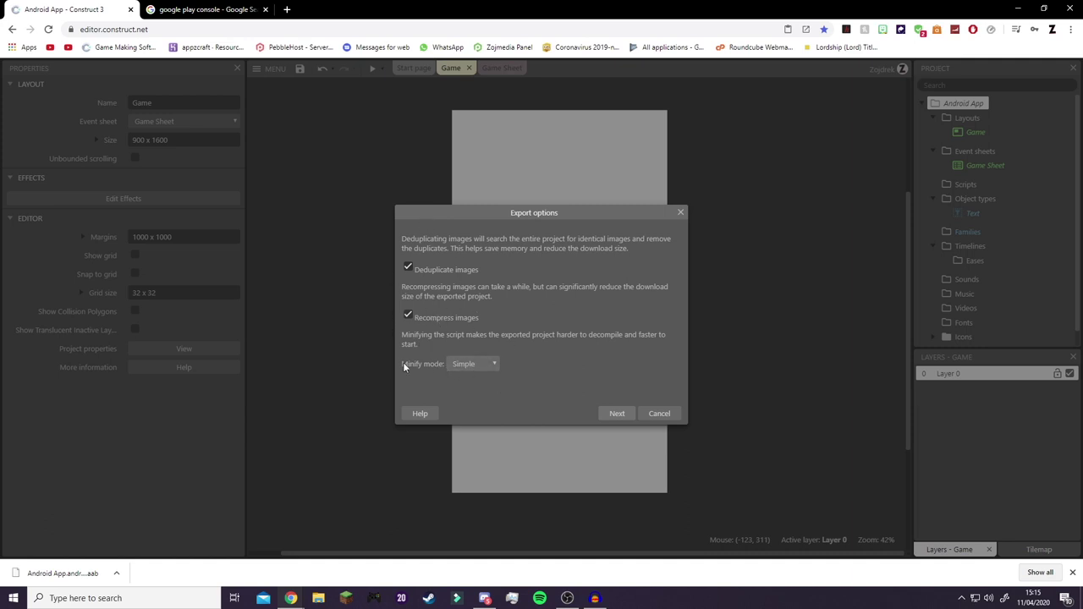
{"action": "left_click", "coordinate": [465, 364]}
Step: Keep Simple minification and minimum version 5.0+ (Lollipop), and choose Signed release APK build
{"action": "left_click", "coordinate": [474, 386]}
{"action": "left_click", "coordinate": [617, 414]}
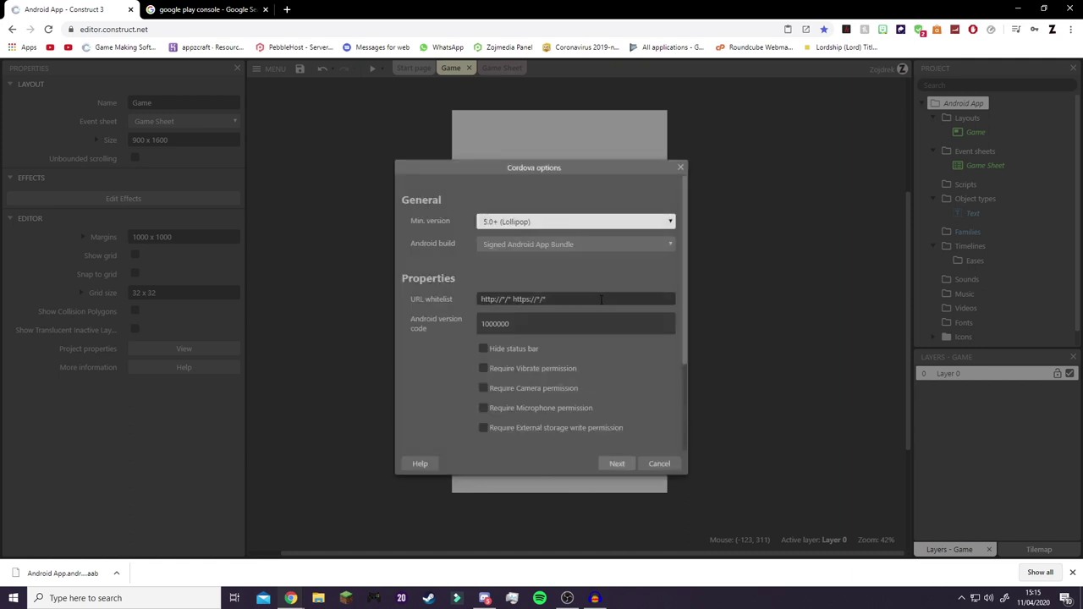
{"action": "left_click", "coordinate": [542, 223]}
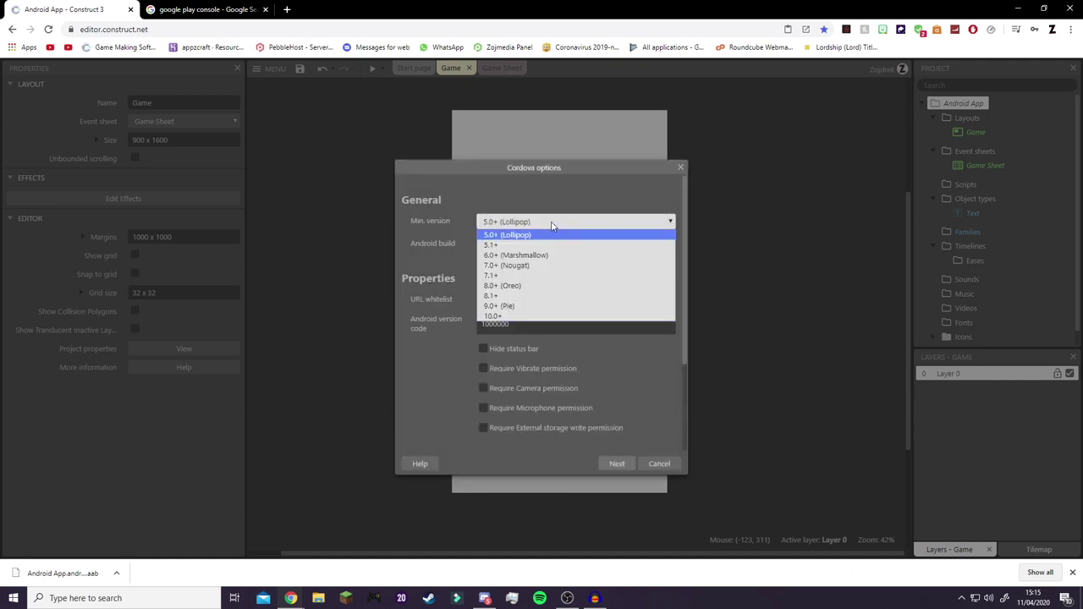
{"action": "left_click", "coordinate": [508, 238]}
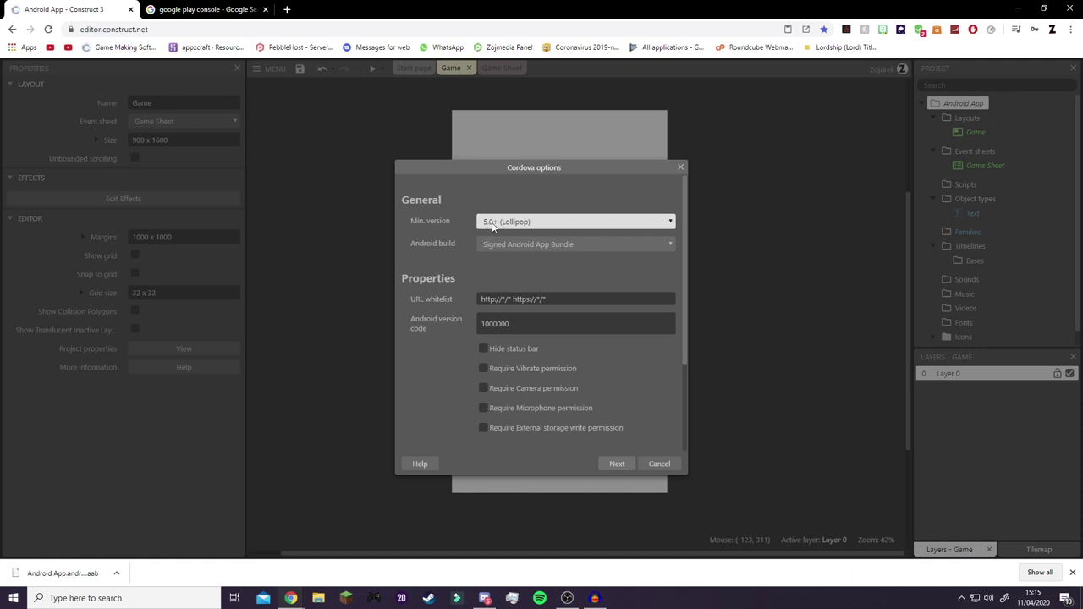
{"action": "left_click", "coordinate": [519, 224]}
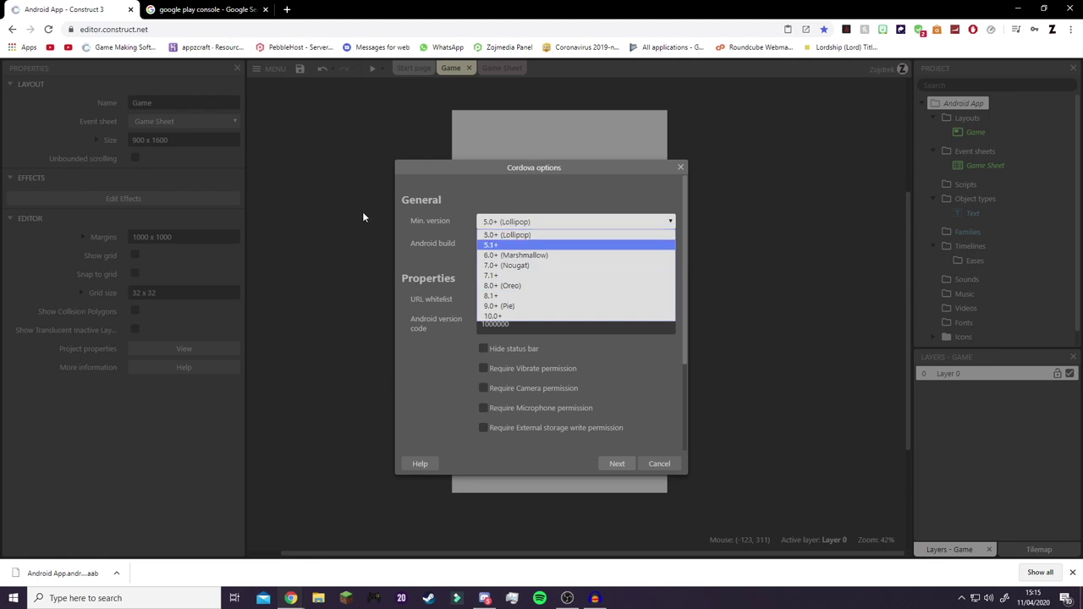
{"action": "left_click", "coordinate": [501, 175]}
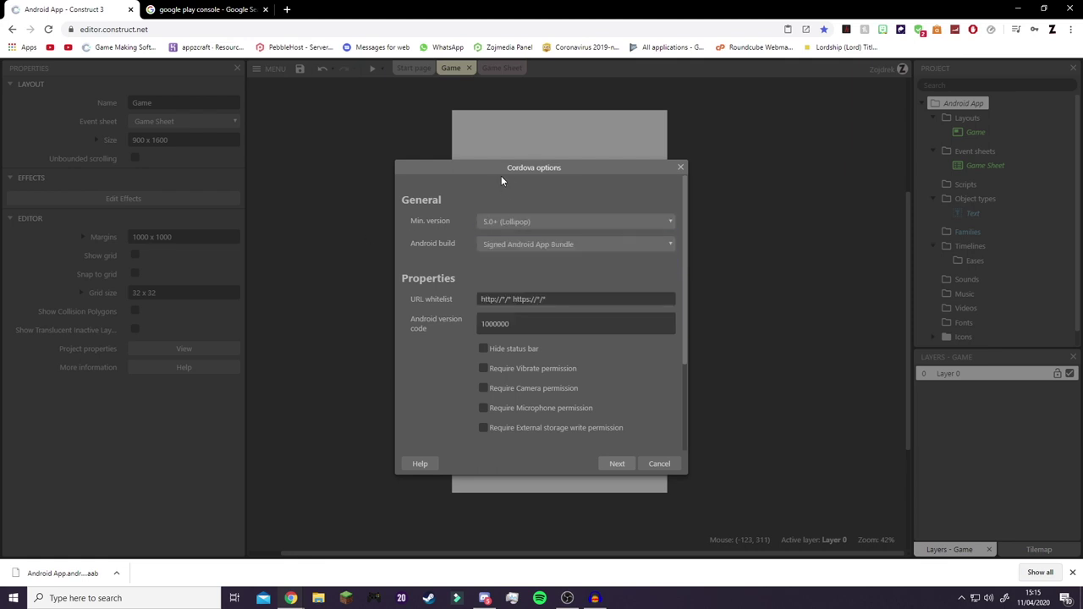
{"action": "left_click", "coordinate": [538, 244]}
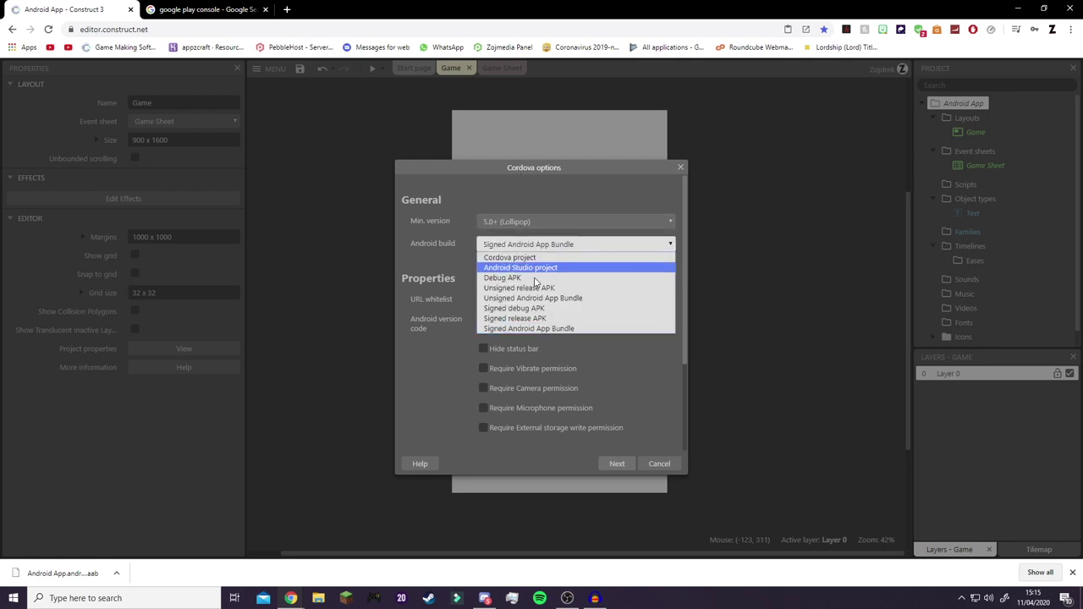
{"action": "left_click", "coordinate": [558, 319]}
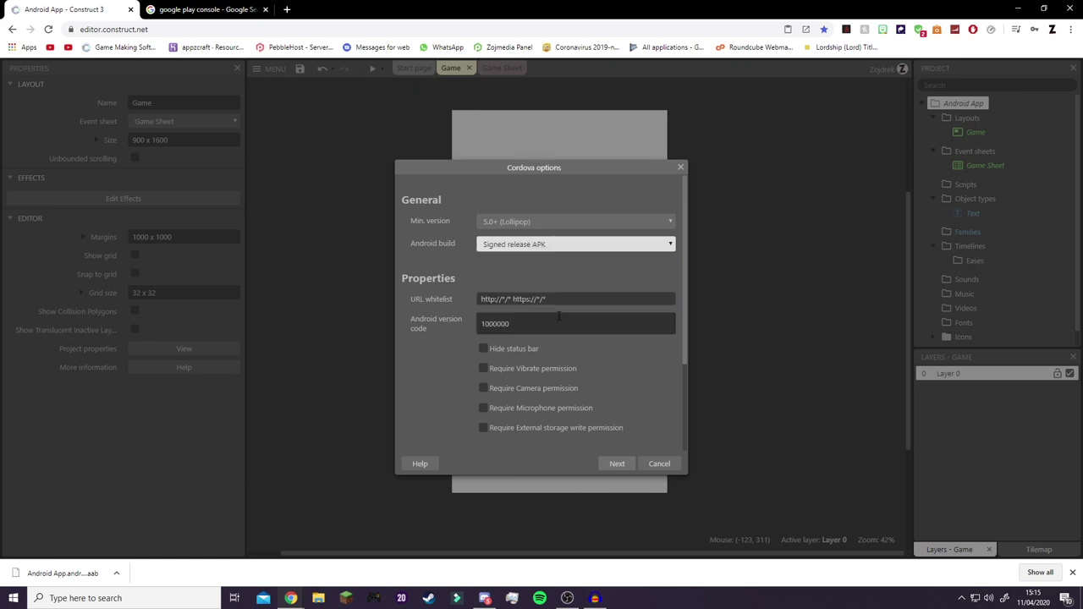
{"action": "scroll", "coordinate": [560, 286], "scroll_direction": "down", "scroll_amount": 3}
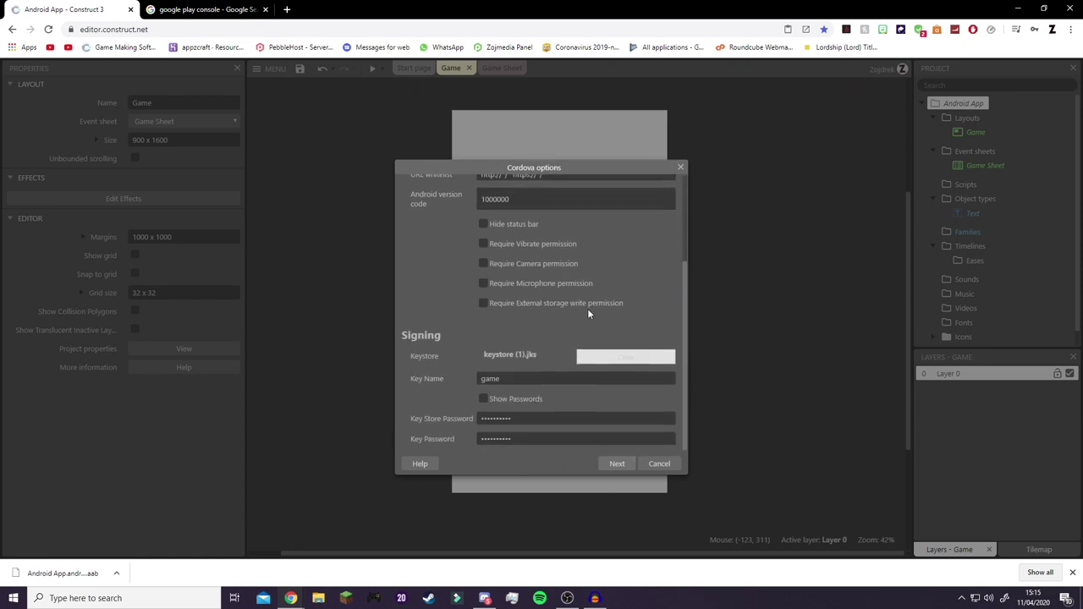
Step: Clear the chosen keystore, then open and cancel the new keystore form, keeping key name 'game'
{"action": "left_click", "coordinate": [640, 356]}
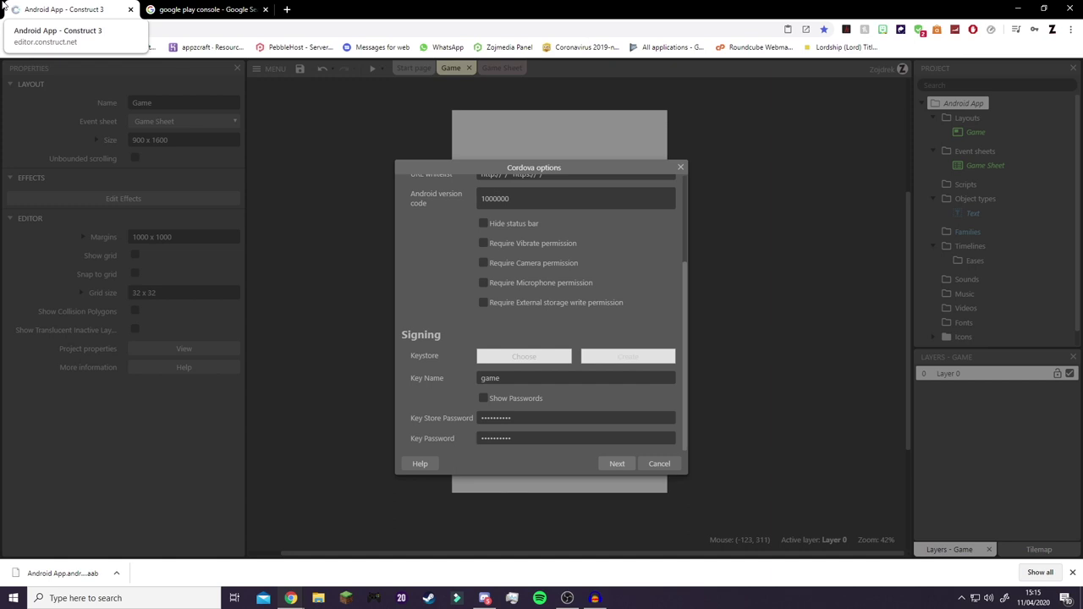
{"action": "left_click", "coordinate": [617, 359]}
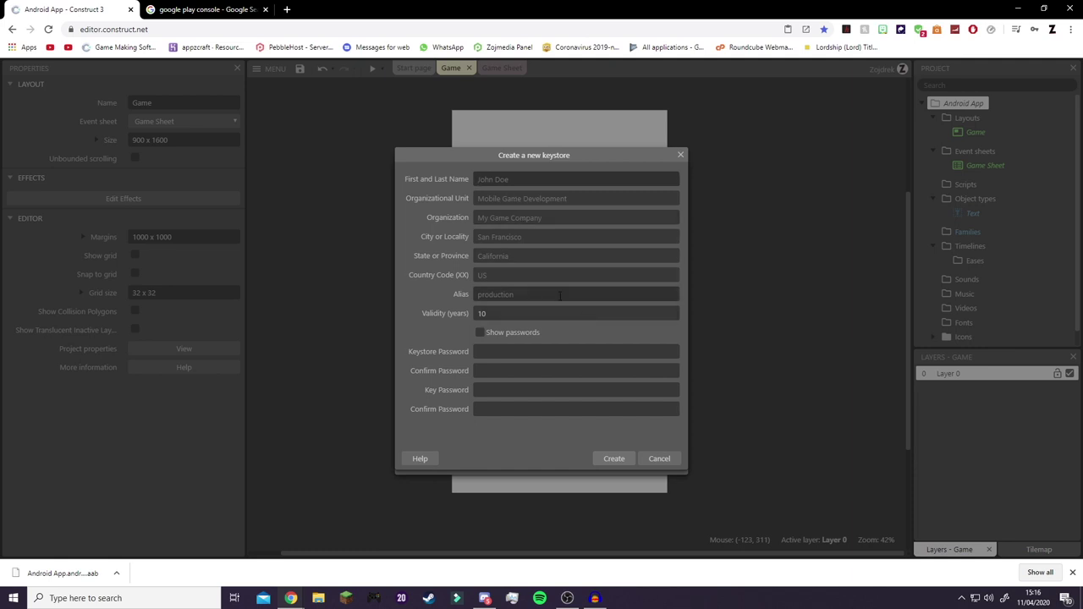
{"action": "left_click", "coordinate": [679, 155]}
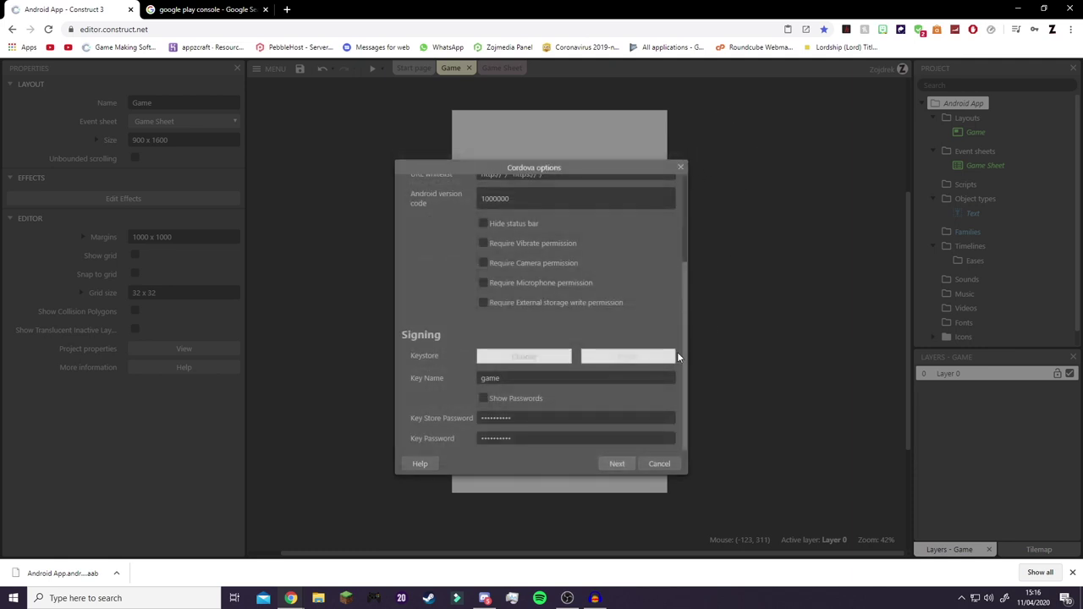
{"action": "left_click", "coordinate": [627, 356]}
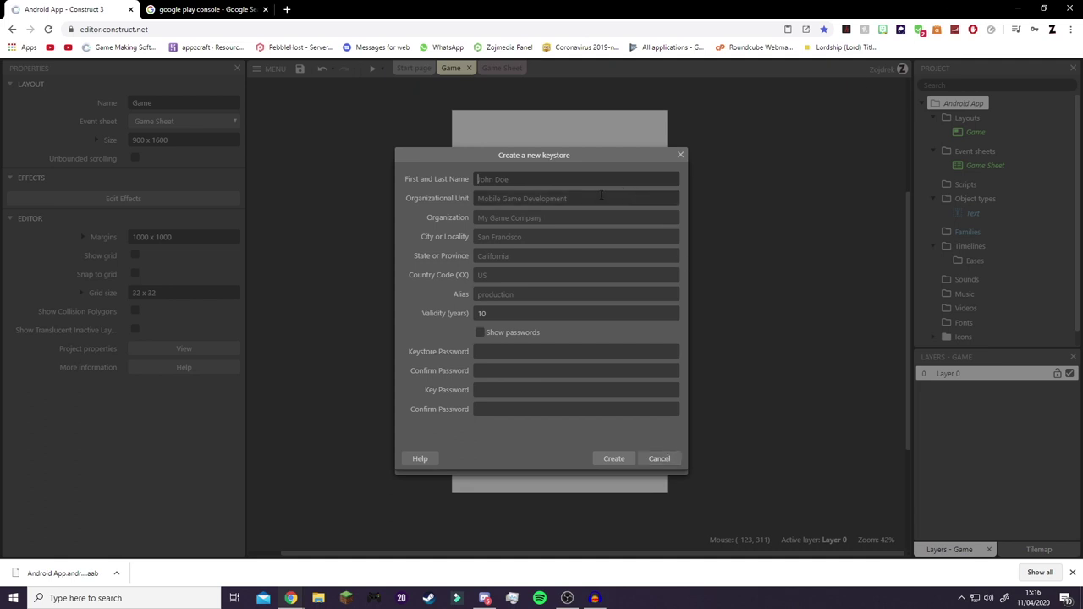
{"action": "left_click", "coordinate": [675, 459]}
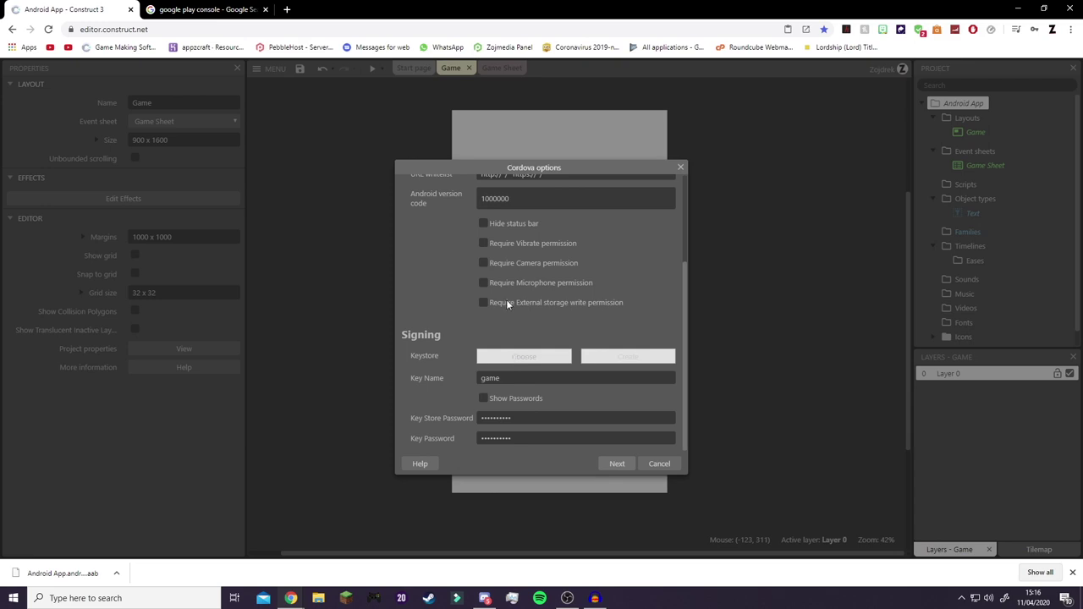
Step: Choose keystore (1).jks as the signing keystore, then close the Cordova options dialog
{"action": "left_click", "coordinate": [511, 357]}
{"action": "key", "text": "Escape"}
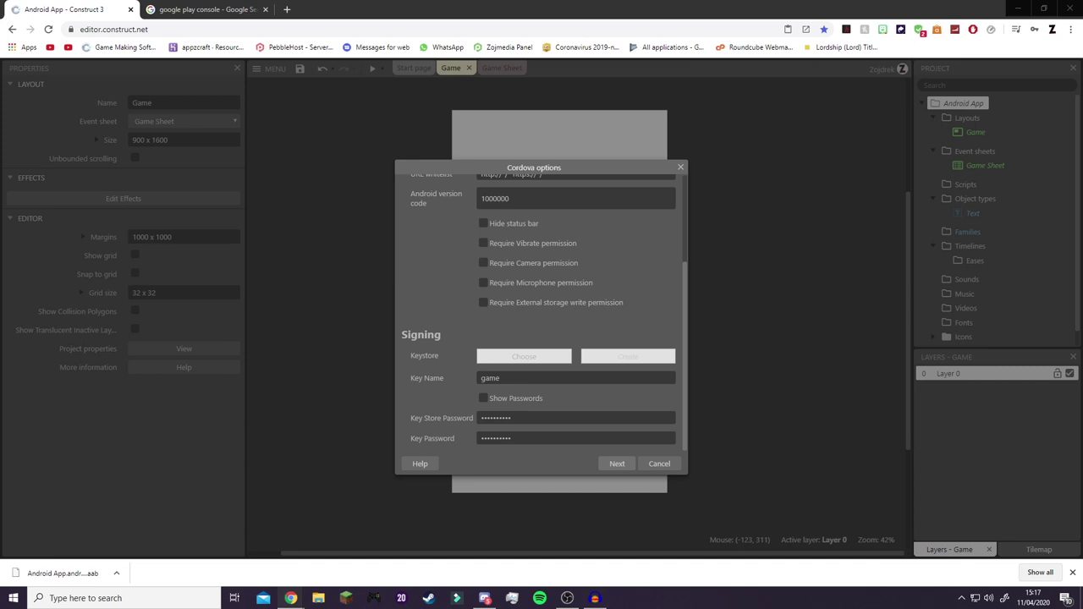
{"action": "double_click", "coordinate": [648, 229]}
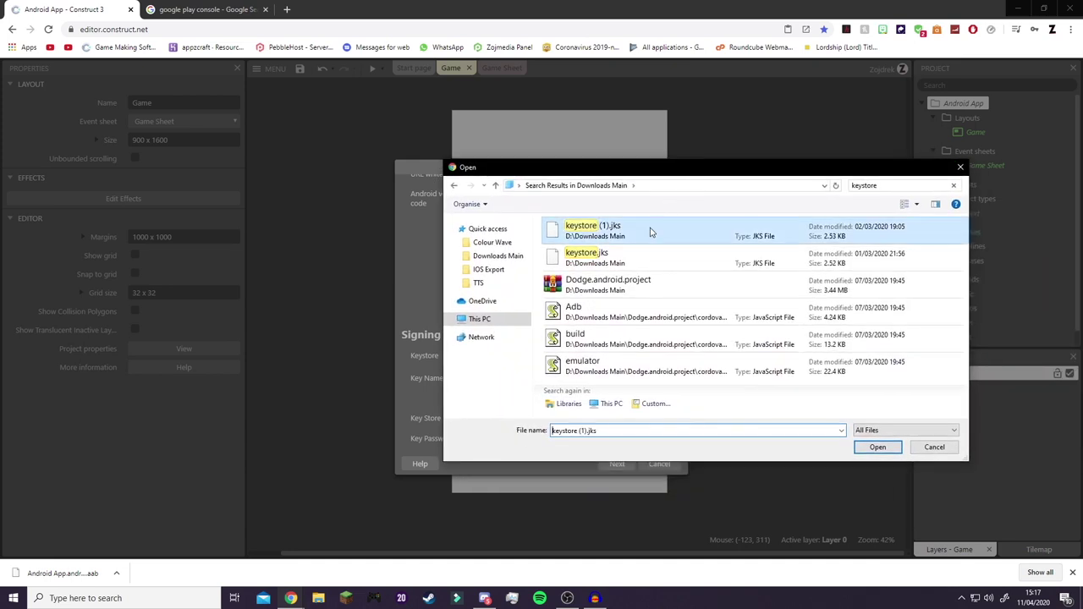
{"action": "double_click", "coordinate": [487, 378]}
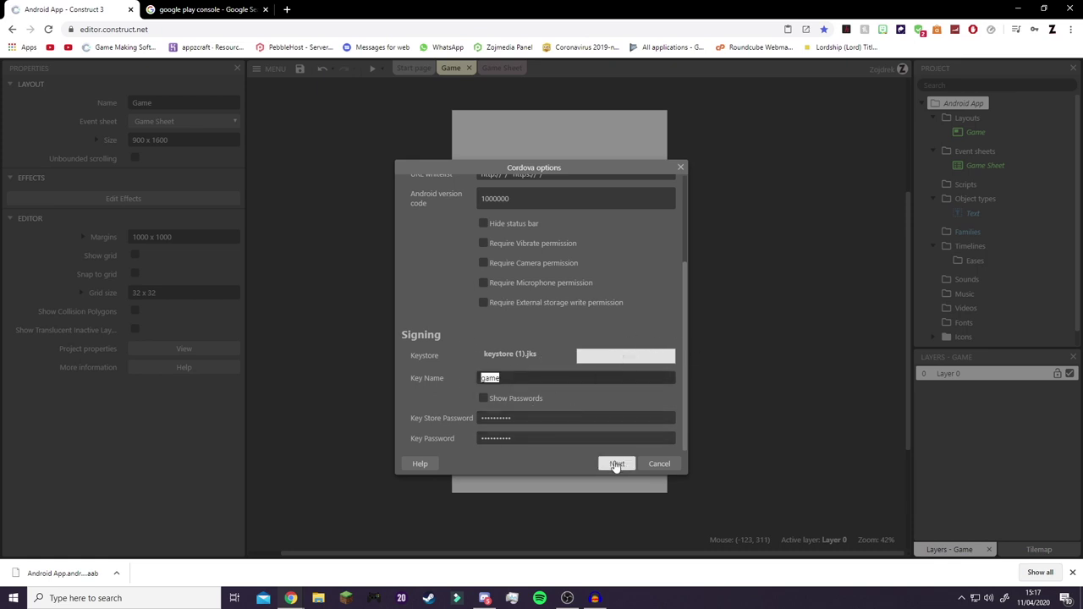
{"action": "scroll", "coordinate": [558, 366], "scroll_direction": "up", "scroll_amount": 2}
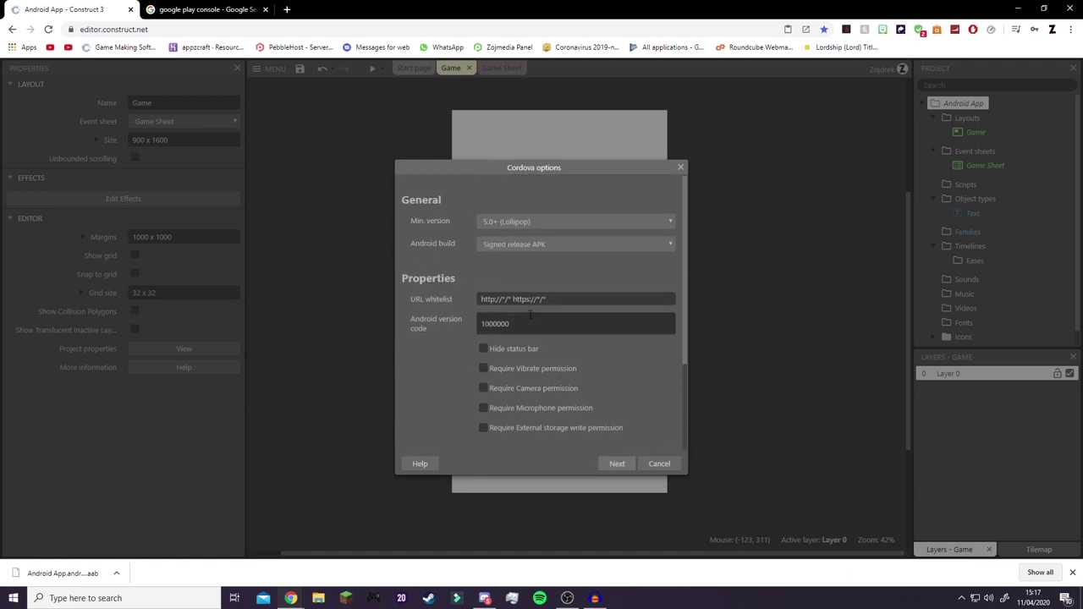
{"action": "left_click", "coordinate": [680, 168]}
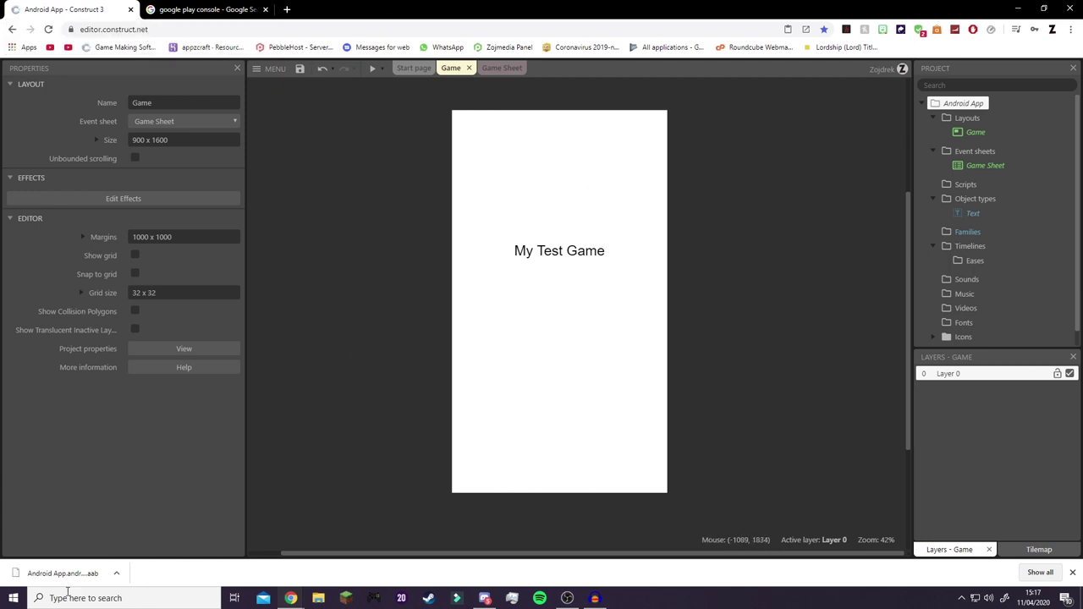
Step: Drag across the Game layout in the layout editor
{"action": "left_click_drag", "start_coordinate": [38, 573], "coordinate": [85, 573]}
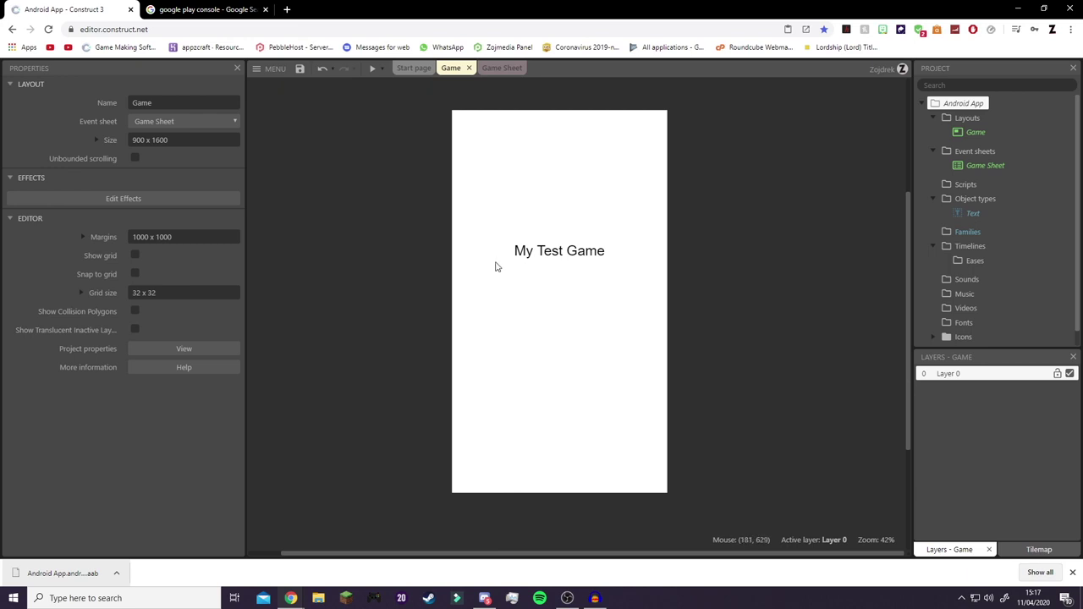
Step: Follow the Google Play Console search result to the All applications page
{"action": "left_click", "coordinate": [237, 6]}
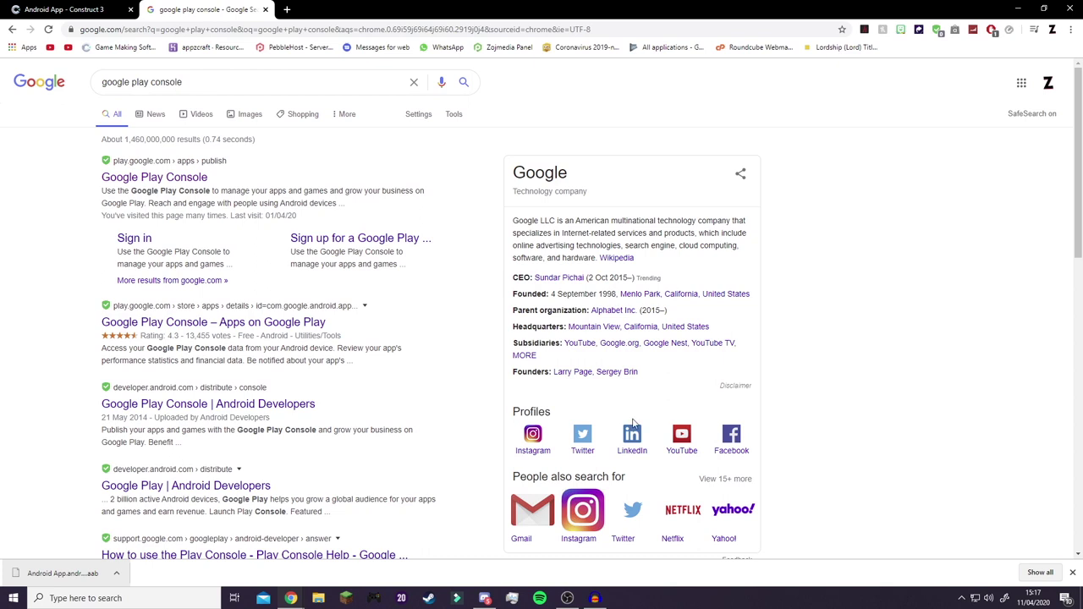
{"action": "left_click", "coordinate": [203, 183]}
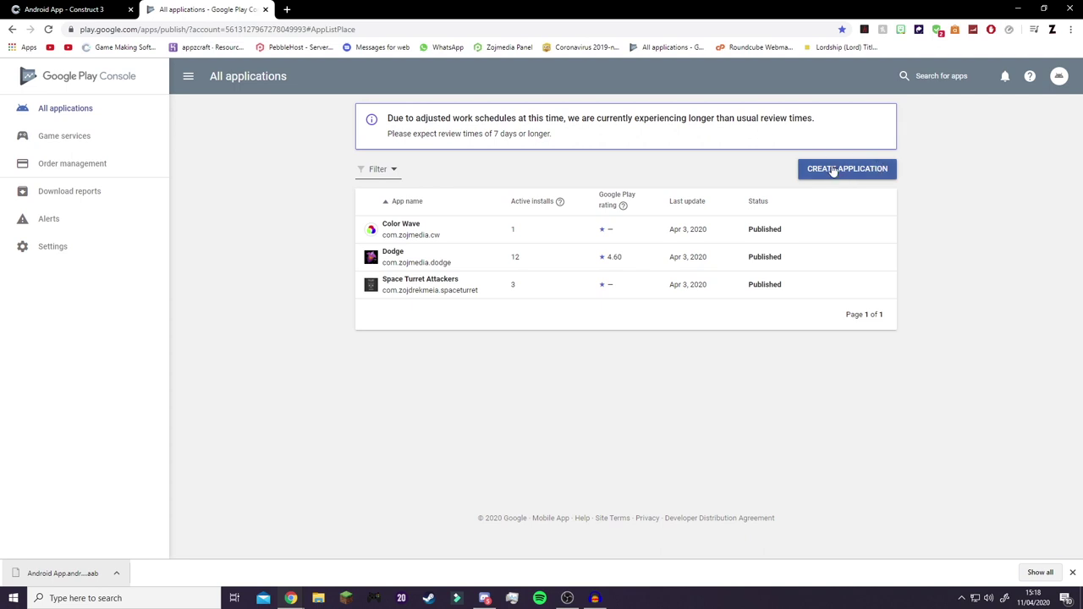
Step: Create a new English (United States) application titled 'test'
{"action": "left_click", "coordinate": [97, 84]}
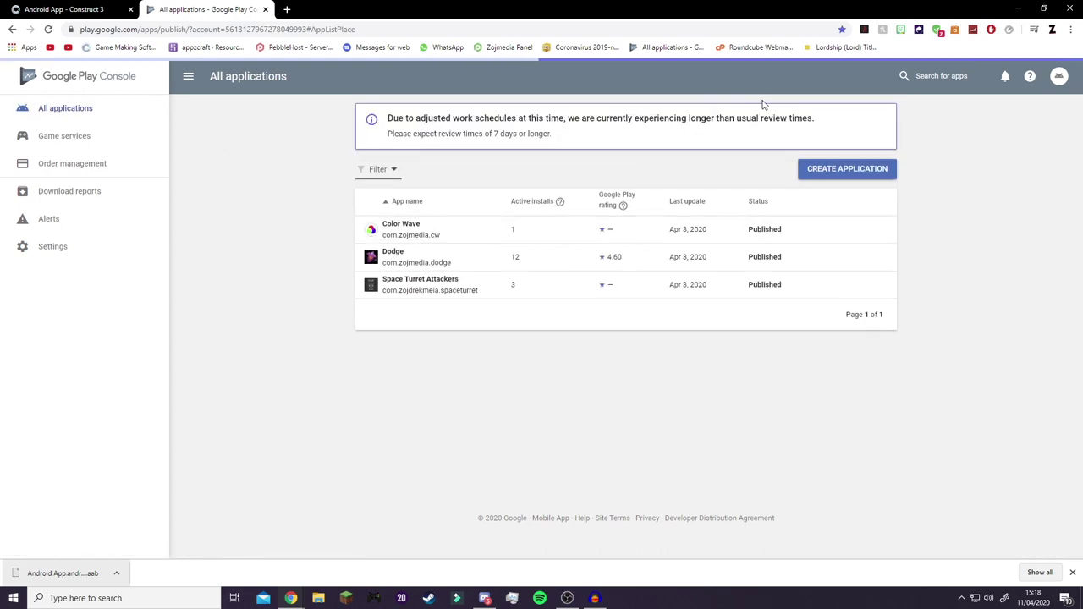
{"action": "left_click", "coordinate": [819, 173]}
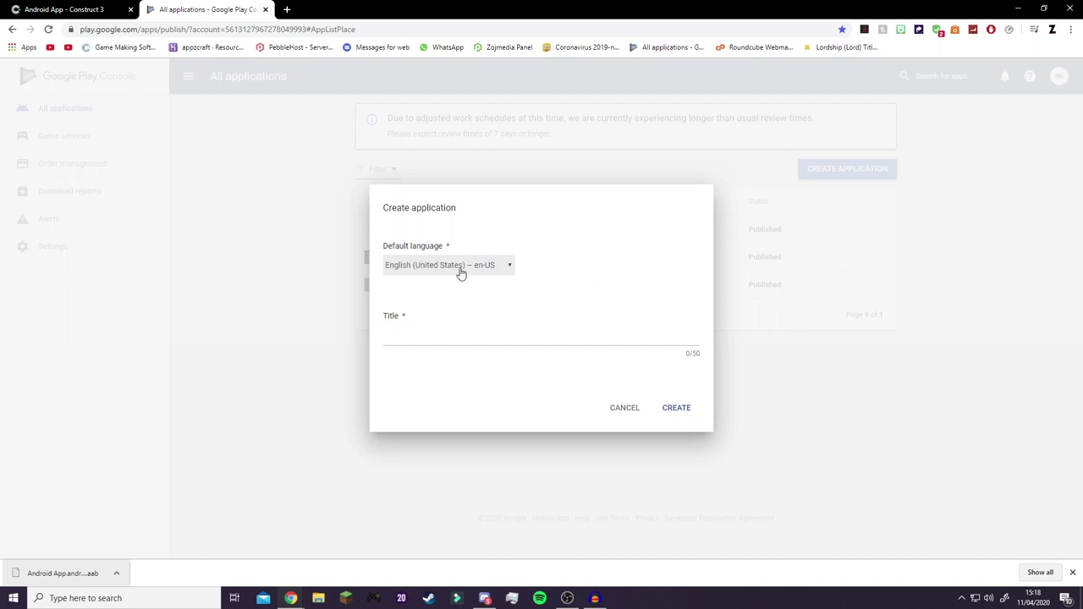
{"action": "left_click", "coordinate": [421, 336]}
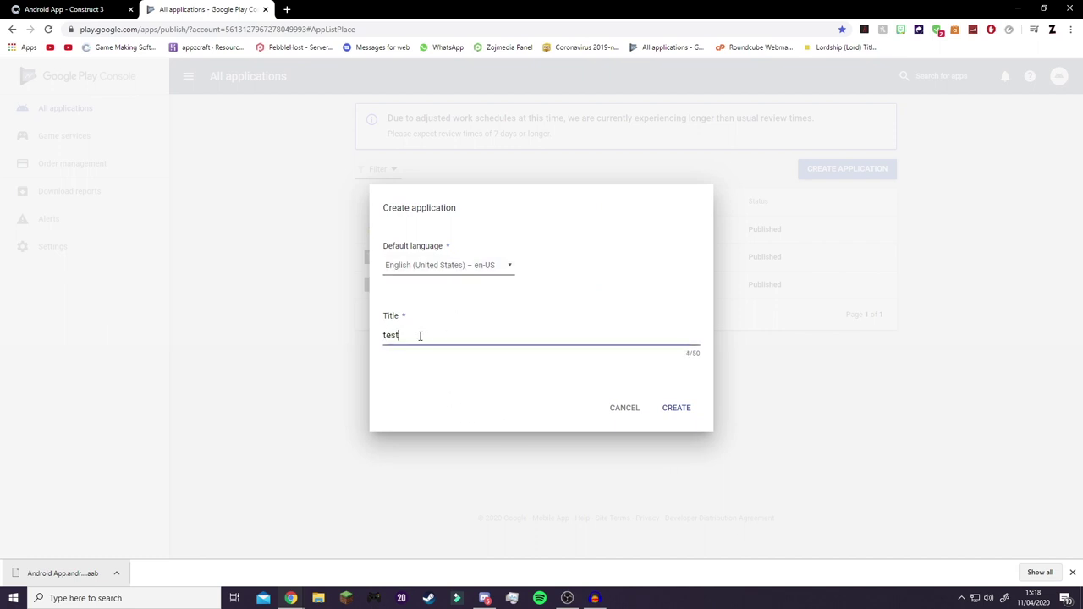
{"action": "left_click", "coordinate": [690, 407]}
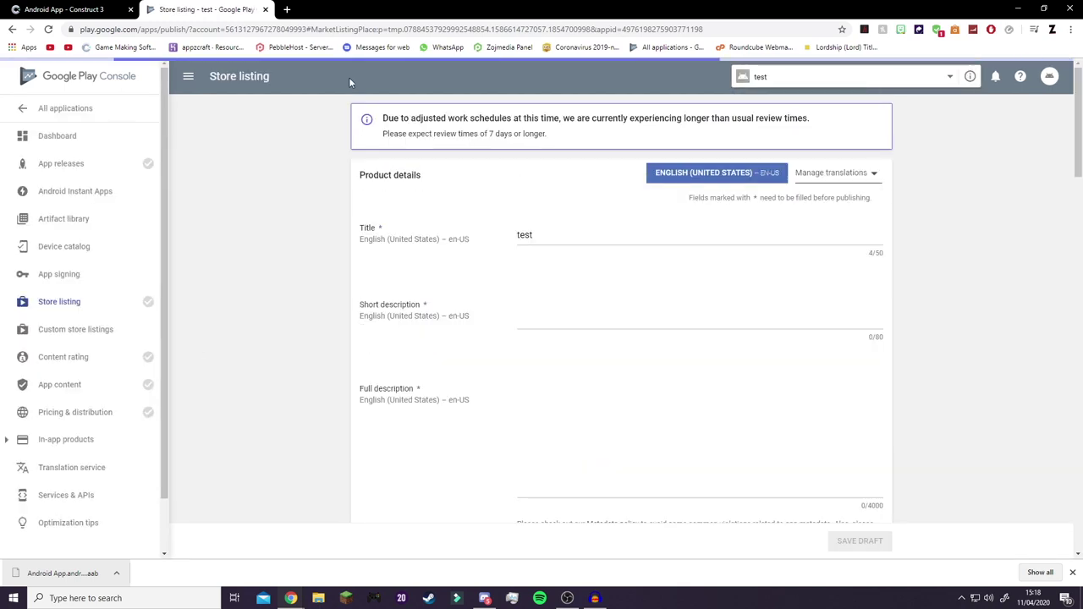
Step: Enter 'tt' as both the short description and the full description
{"action": "scroll", "coordinate": [91, 382], "scroll_direction": "down", "scroll_amount": 1}
{"action": "scroll", "coordinate": [91, 381], "scroll_direction": "up", "scroll_amount": 1}
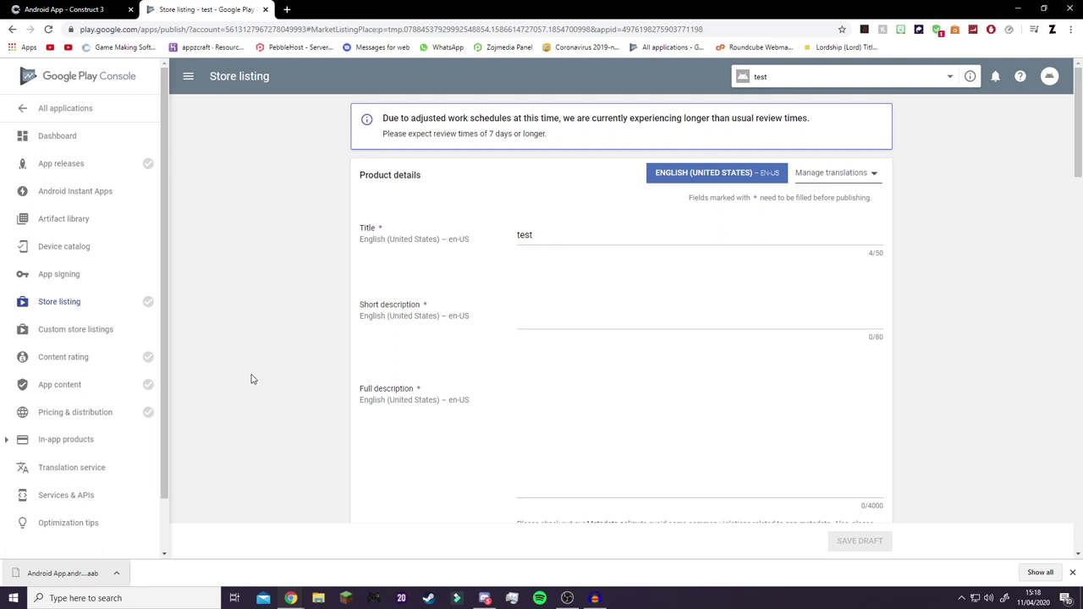
{"action": "scroll", "coordinate": [652, 257], "scroll_direction": "down", "scroll_amount": 1}
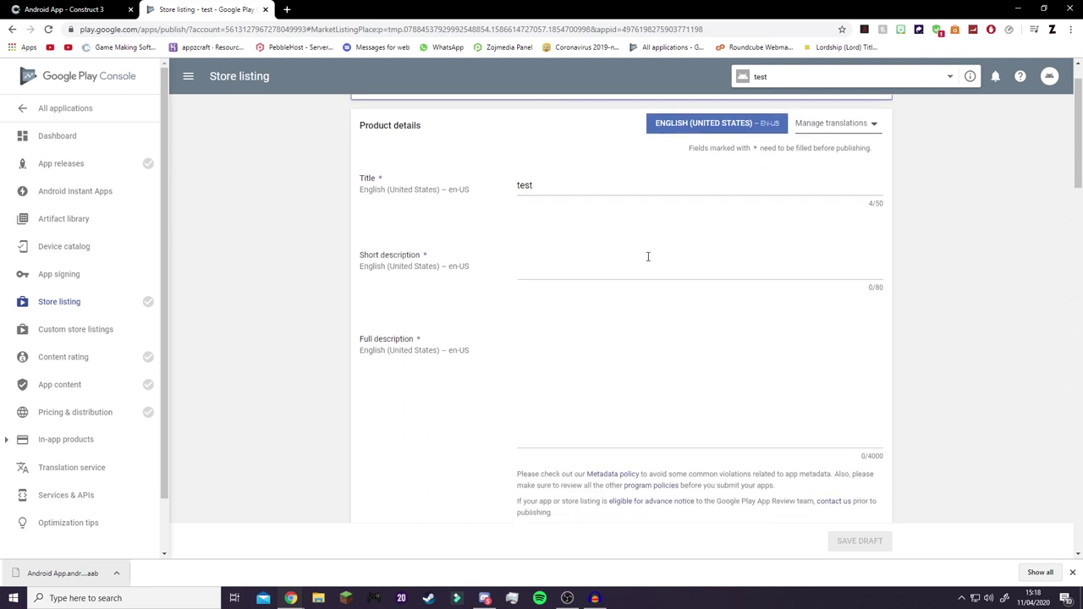
{"action": "left_click", "coordinate": [569, 260]}
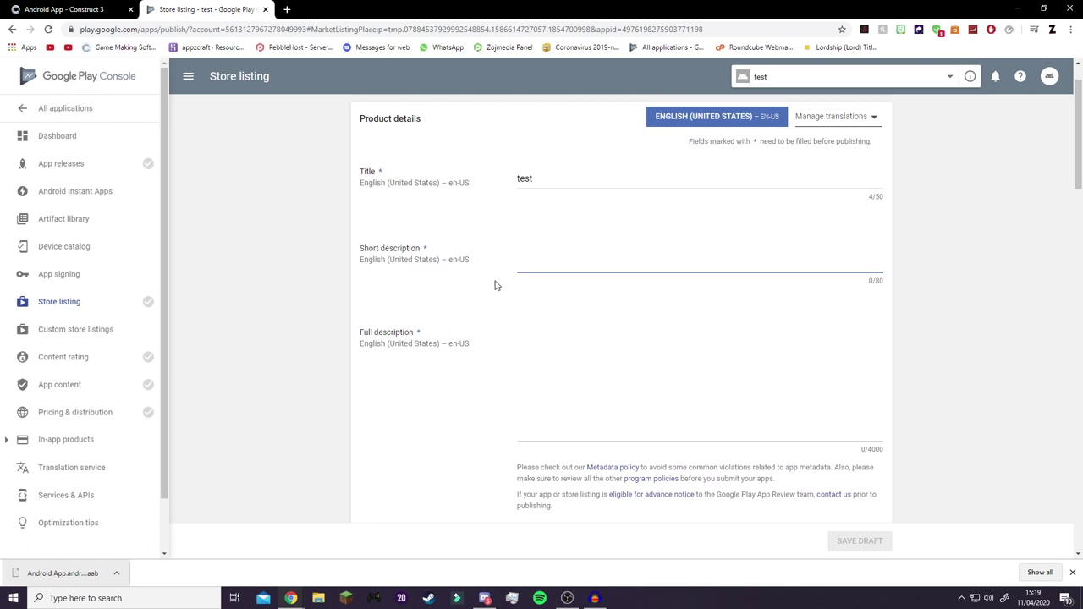
{"action": "type", "text": "tt"}
{"action": "left_click", "coordinate": [559, 329]}
{"action": "scroll", "coordinate": [559, 338], "scroll_direction": "down", "scroll_amount": 2}
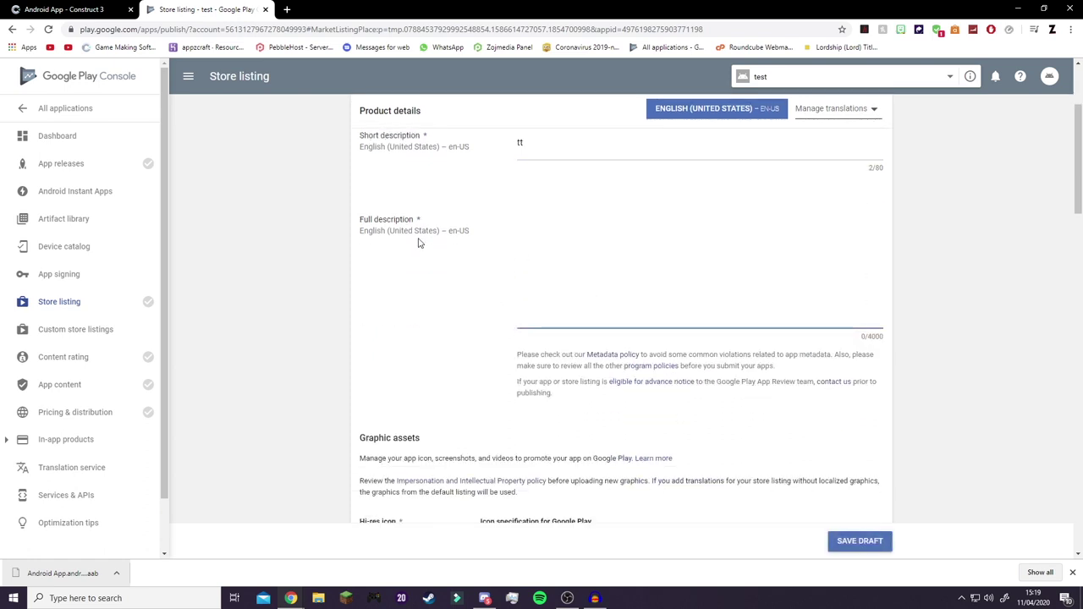
{"action": "type", "text": "tt"}
Step: Pick an image file to upload as the hi-res icon
{"action": "scroll", "coordinate": [475, 267], "scroll_direction": "down", "scroll_amount": 5}
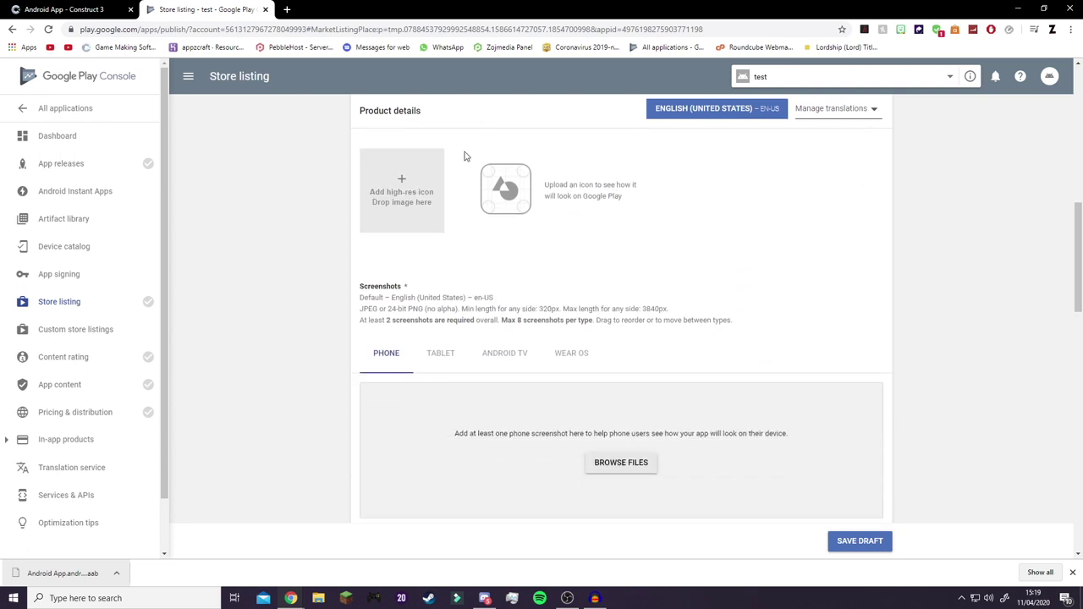
{"action": "scroll", "coordinate": [432, 250], "scroll_direction": "up", "scroll_amount": 1}
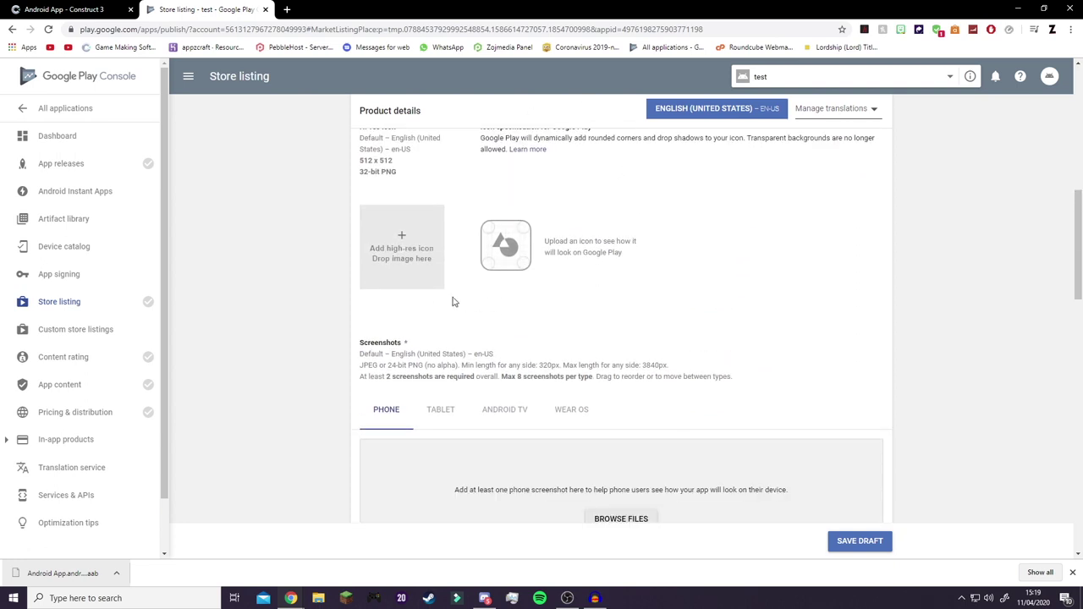
{"action": "left_click", "coordinate": [439, 289]}
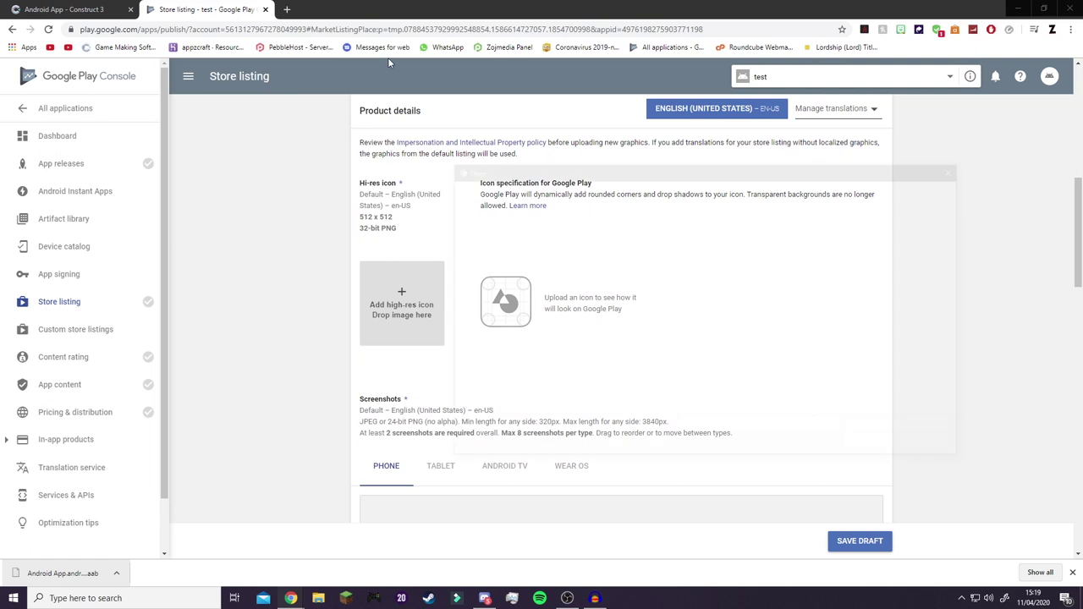
{"action": "key", "text": "Escape"}
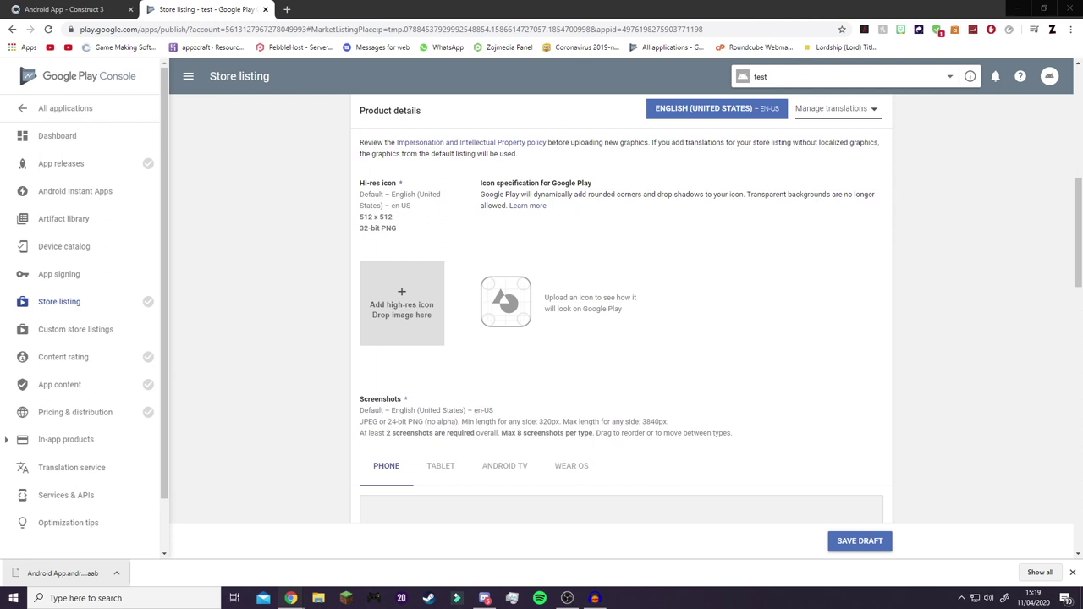
{"action": "key", "text": "Return"}
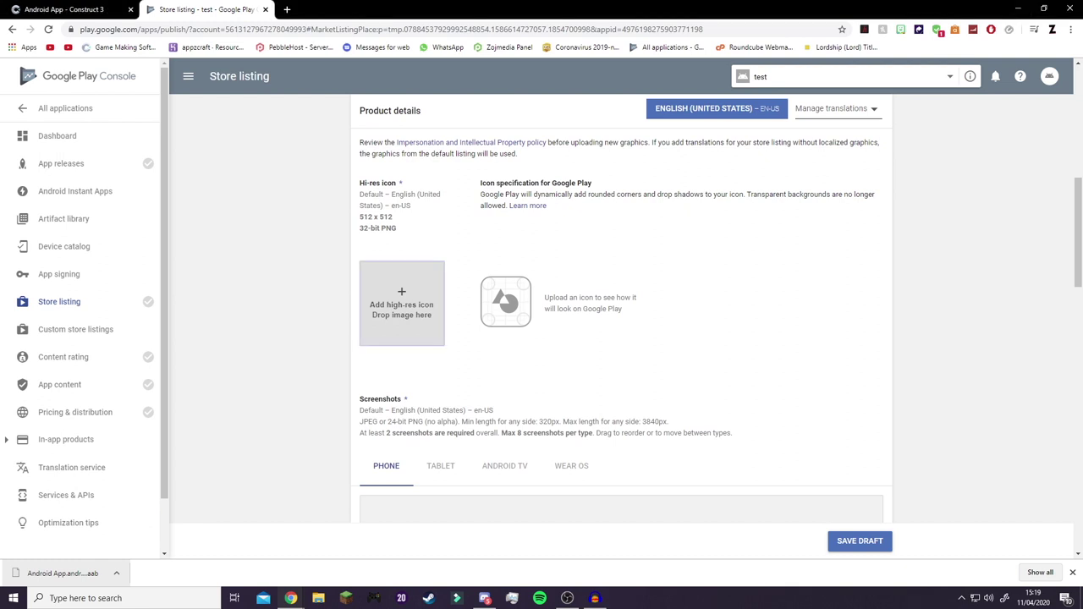